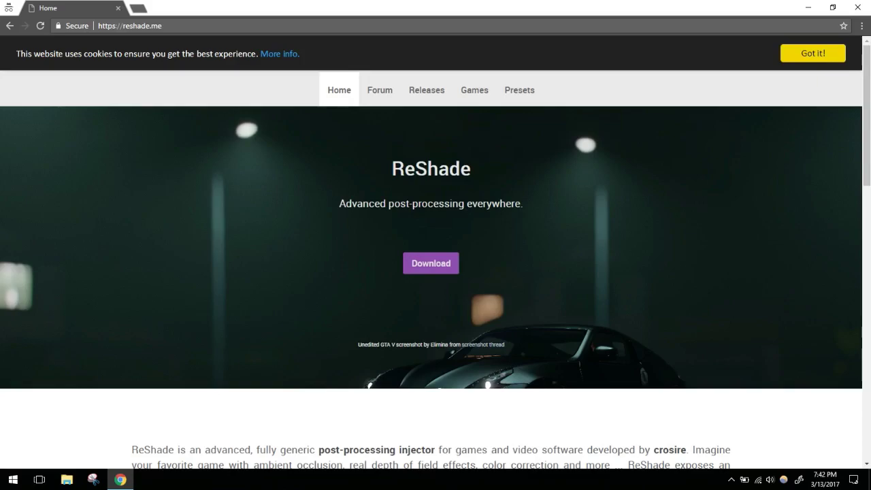
Jump to the ReShade download section on reshade.me, then close Chrome
click(434, 267)
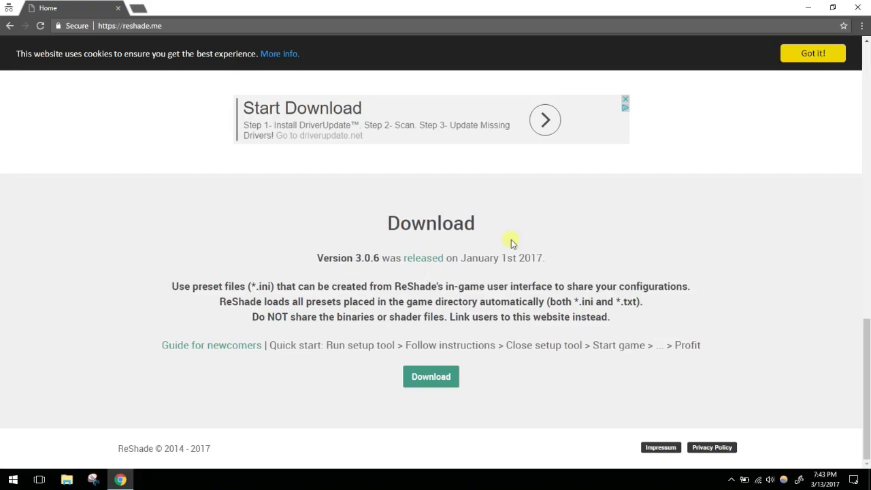
click(858, 7)
Launch ReShade Setup and target TS4_x64 in The Sims 4\Game\Bin as the game
double_click(22, 89)
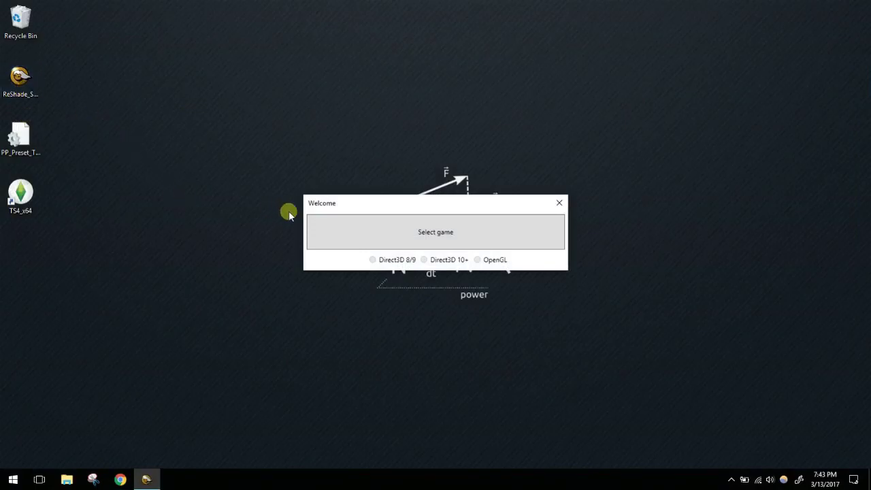
click(363, 228)
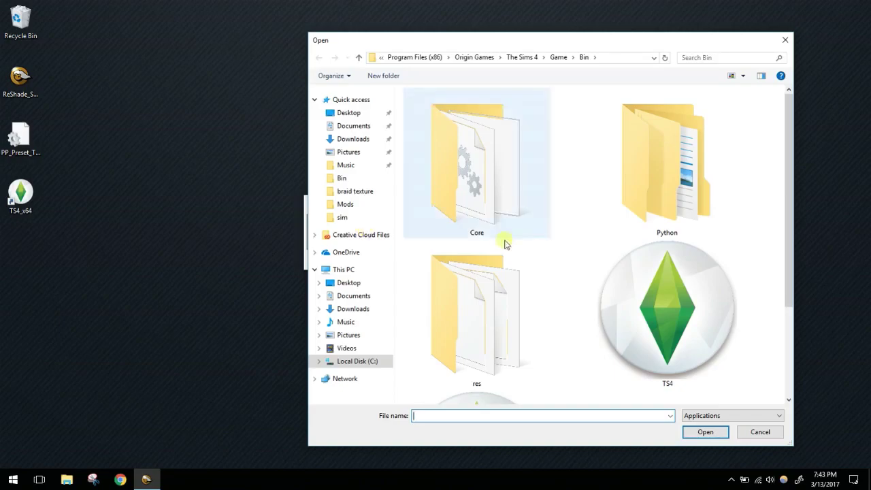
drag(786, 208, 793, 313)
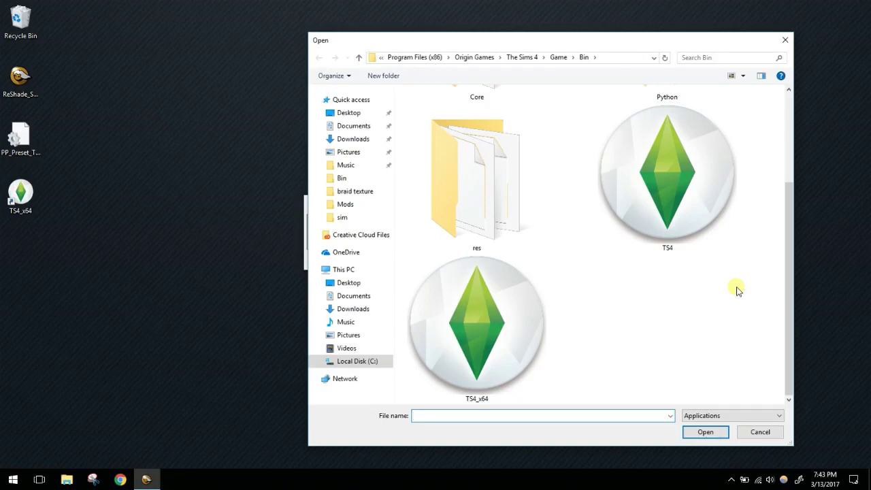
double_click(501, 326)
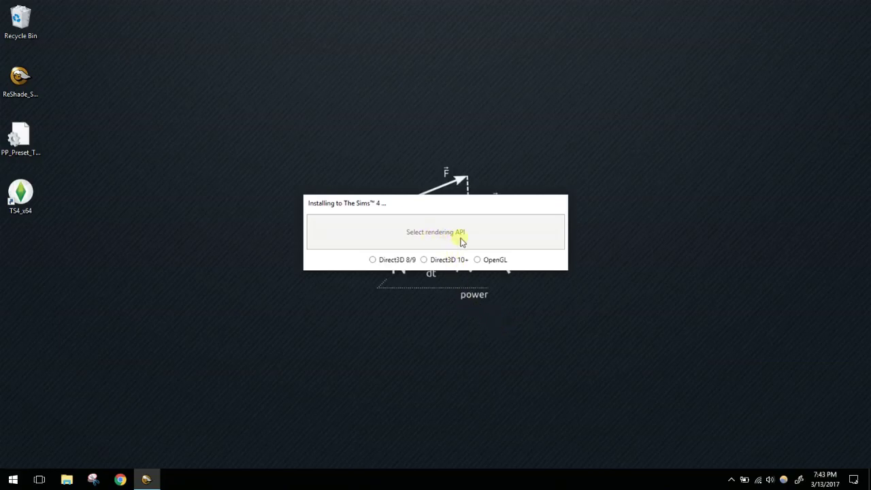
Install ReShade using Direct3D 8/9 with all standard effect files, then close the installer
click(374, 261)
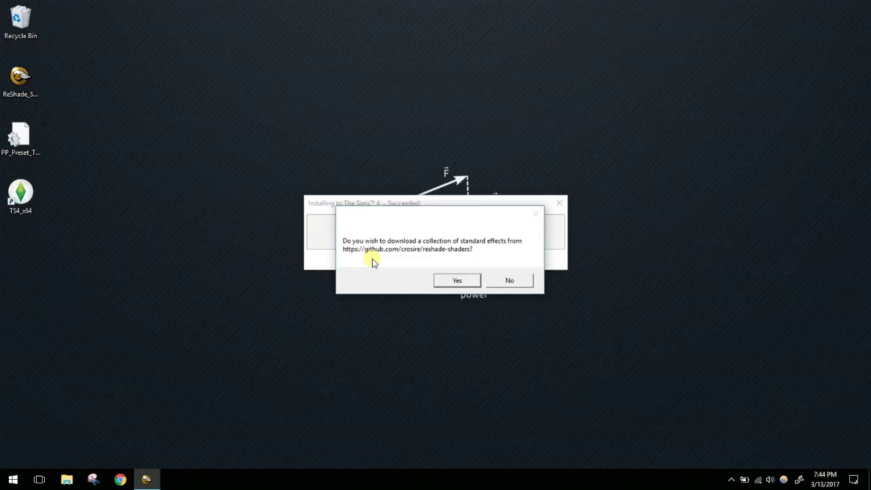
click(456, 281)
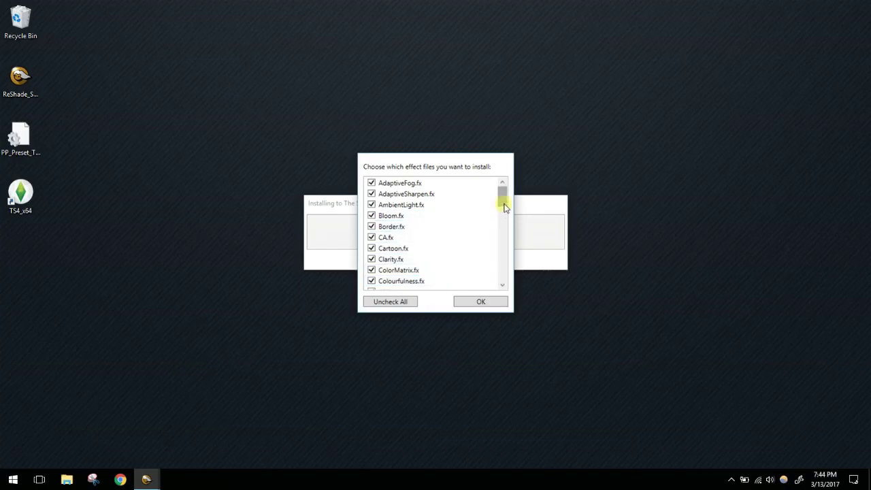
mouse_move(505, 205)
mouse_down()
mouse_move(501, 286)
mouse_move(504, 203)
mouse_up()
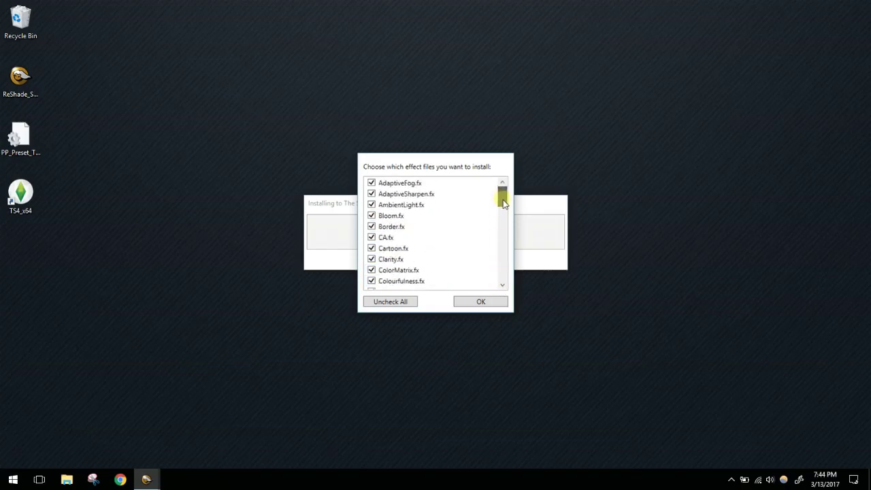
click(479, 304)
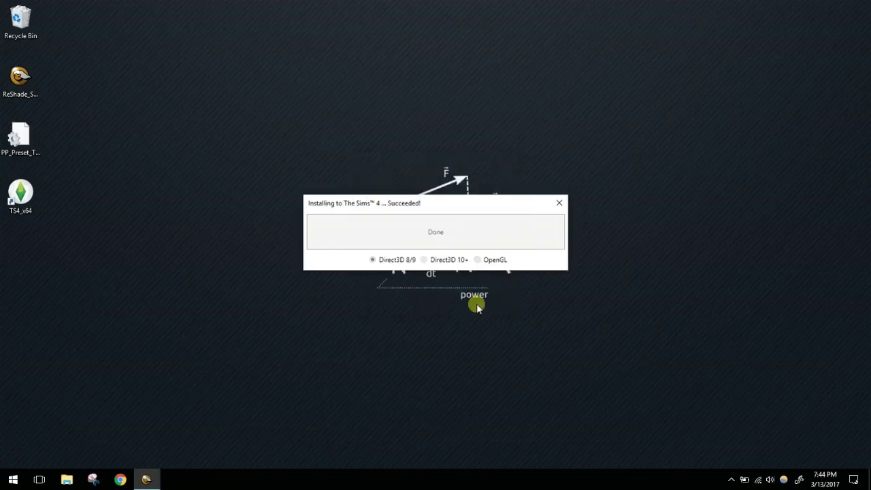
click(564, 201)
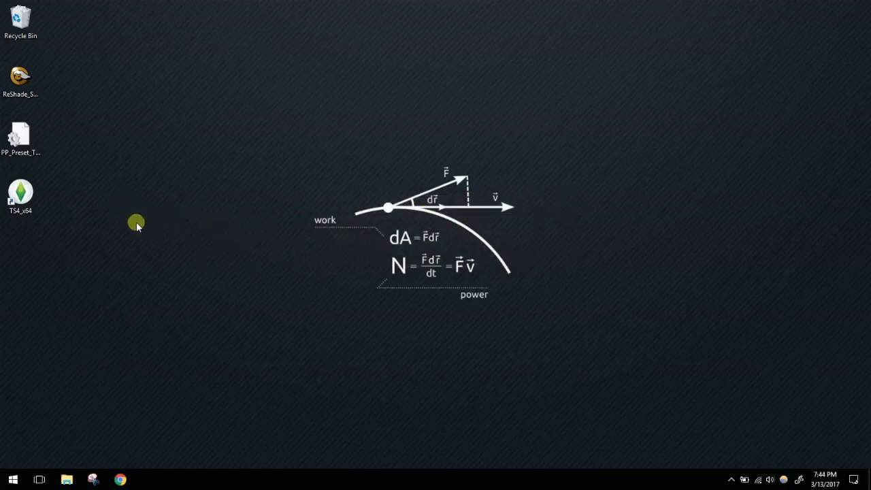
Open the file location of the TS4_x64 desktop shortcut in File Explorer
click(33, 195)
right_click(33, 195)
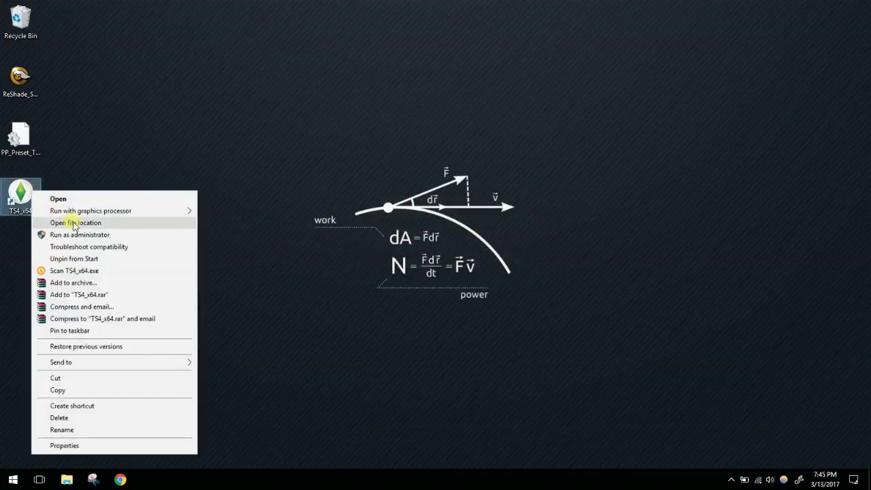
click(75, 224)
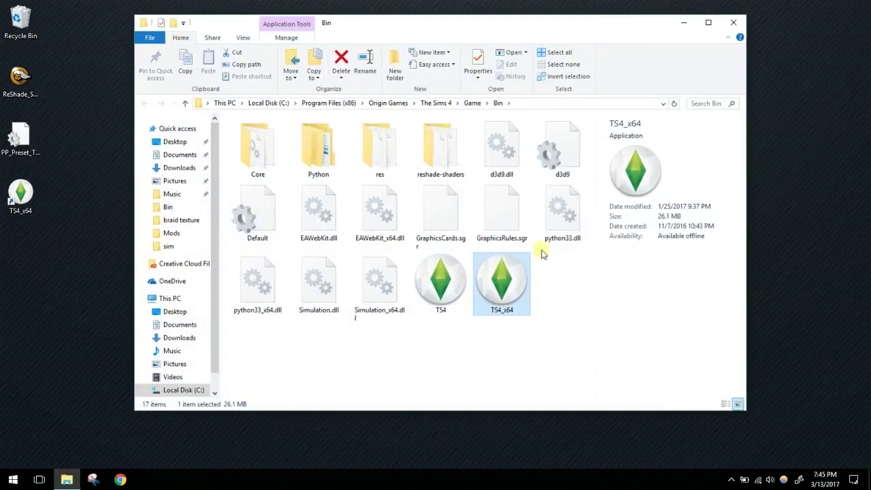
Move the PP_Preset_TS4_Clean&Bright preset file from the desktop into the Bin folder
mouse_move(503, 163)
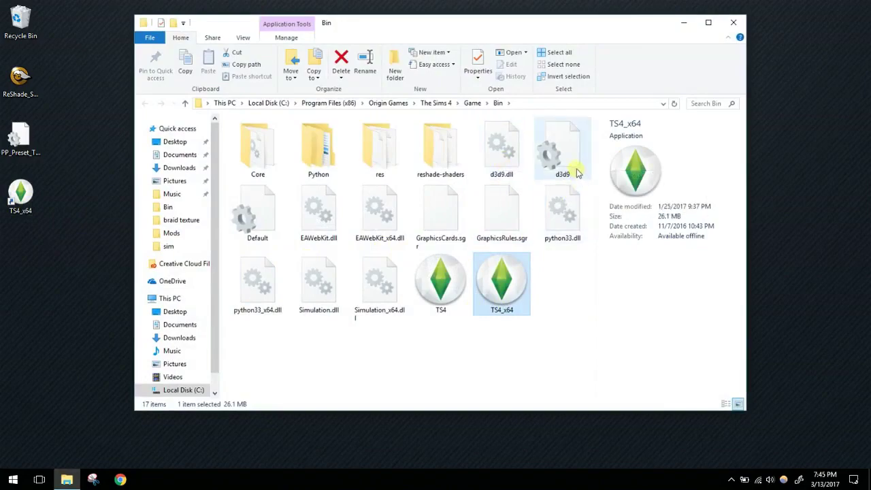
mouse_move(578, 172)
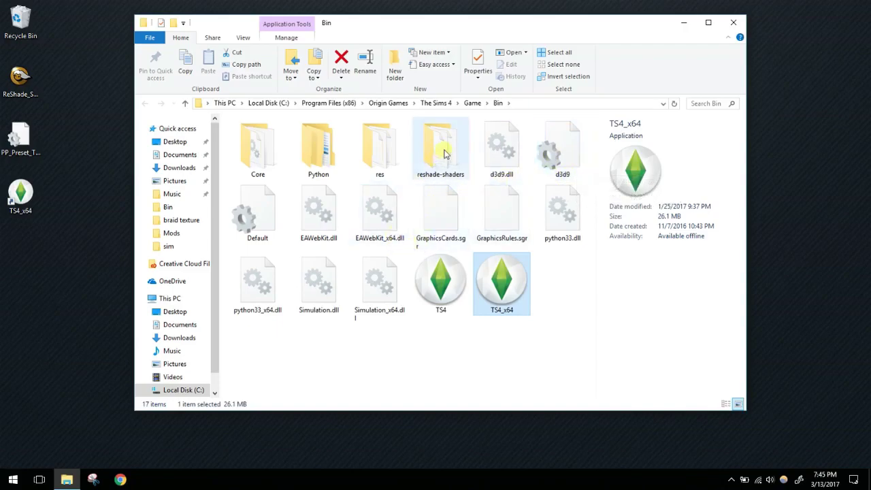
mouse_move(439, 151)
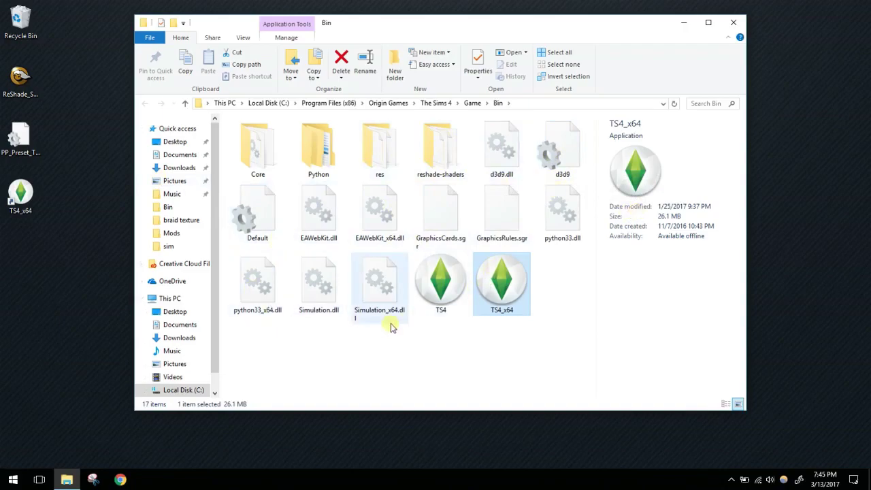
drag(15, 136, 565, 283)
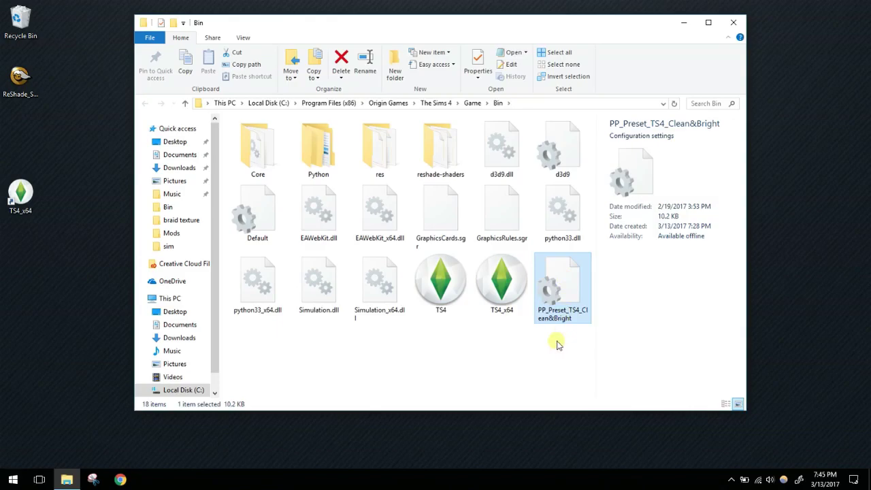
Launch TS4_x64 from the Bin folder to start The Sims 4 with ReShade
double_click(504, 286)
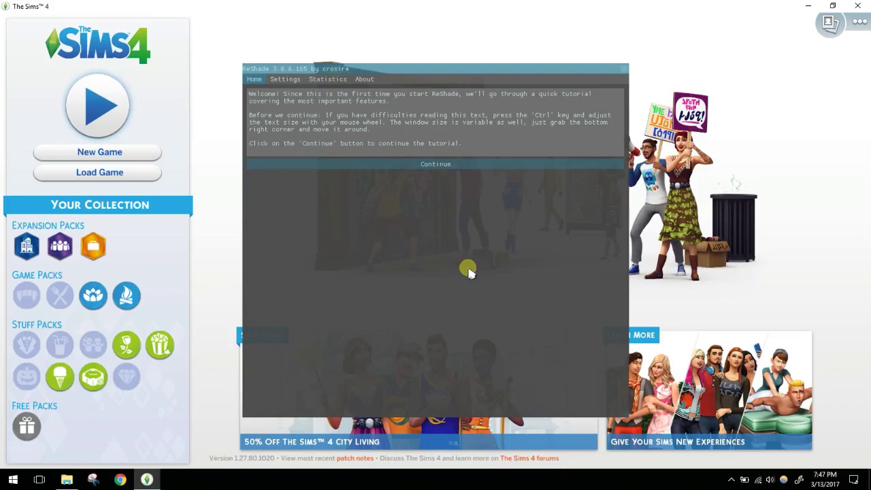
Load the PP_Preset_TS4_Clean&Bright preset in the tutorial and advance to the variables page
click(449, 169)
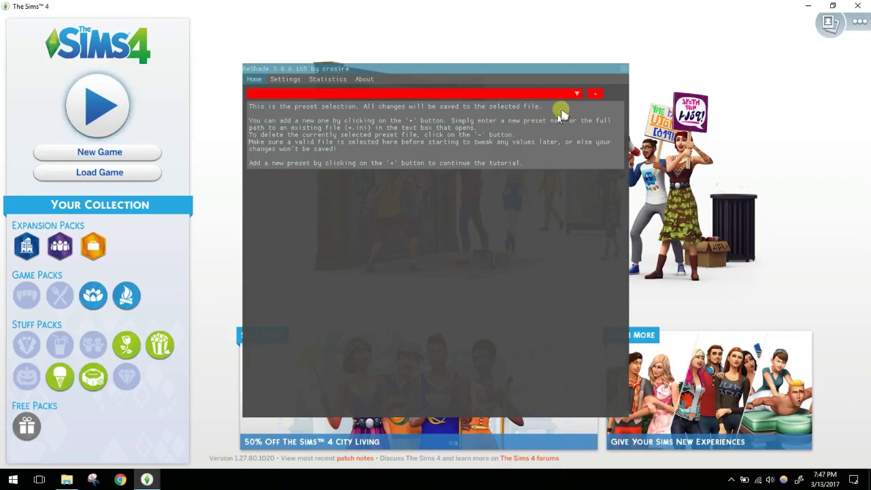
click(578, 94)
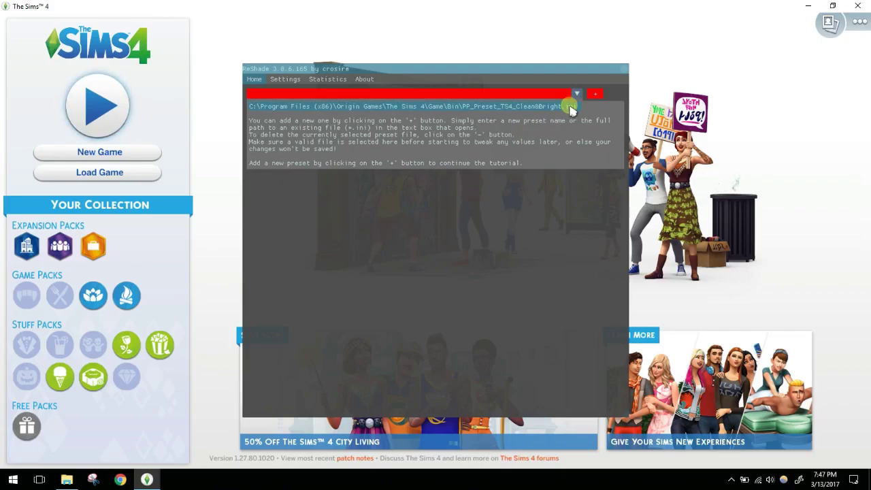
click(570, 107)
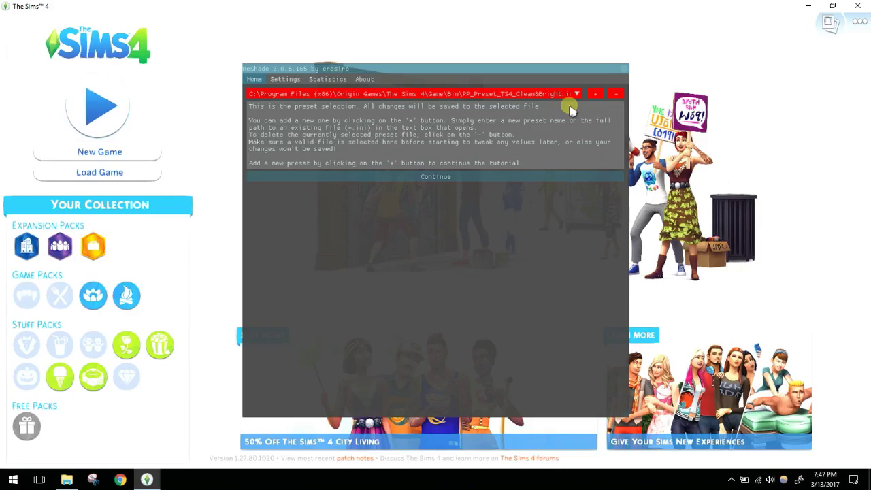
click(474, 177)
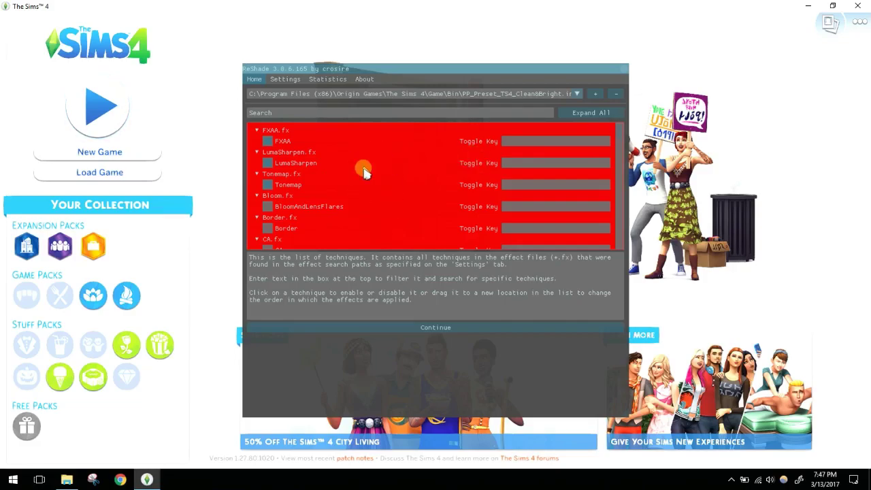
click(433, 325)
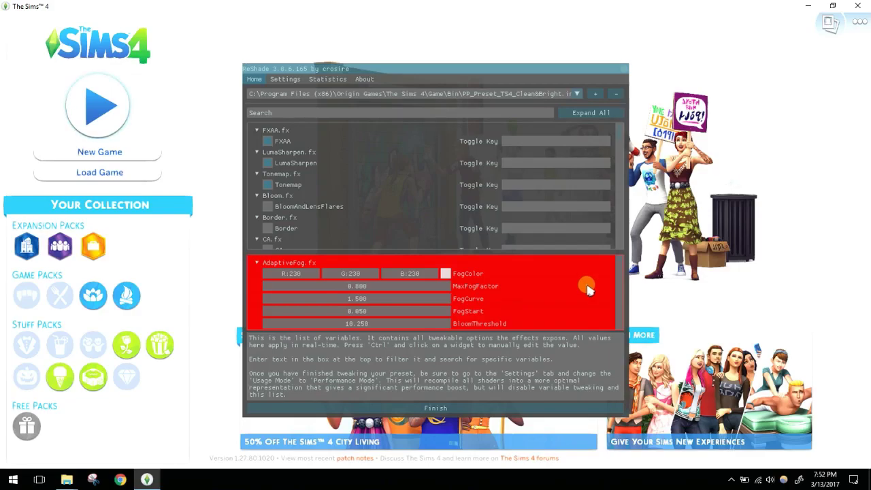
Scroll through the tutorial's red variables list and finish the walkthrough
scroll(619, 263, down, 5)
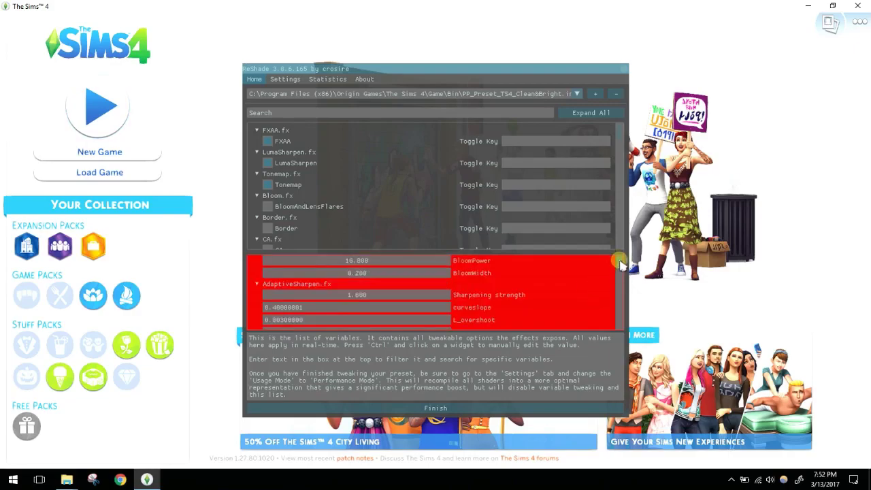
drag(620, 267, 623, 312)
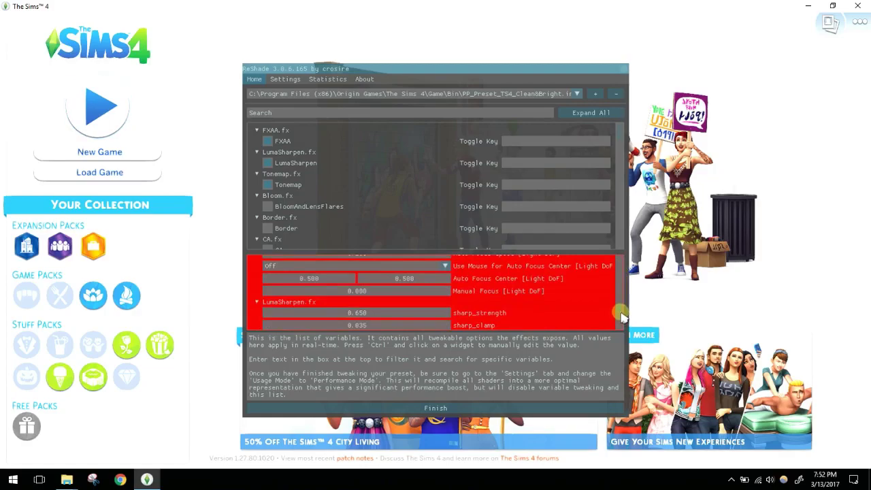
scroll(621, 315, down, 1)
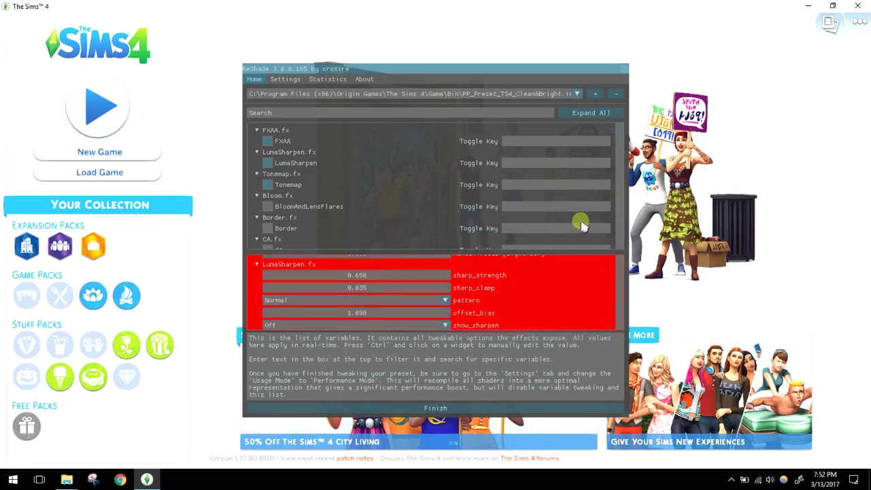
click(429, 409)
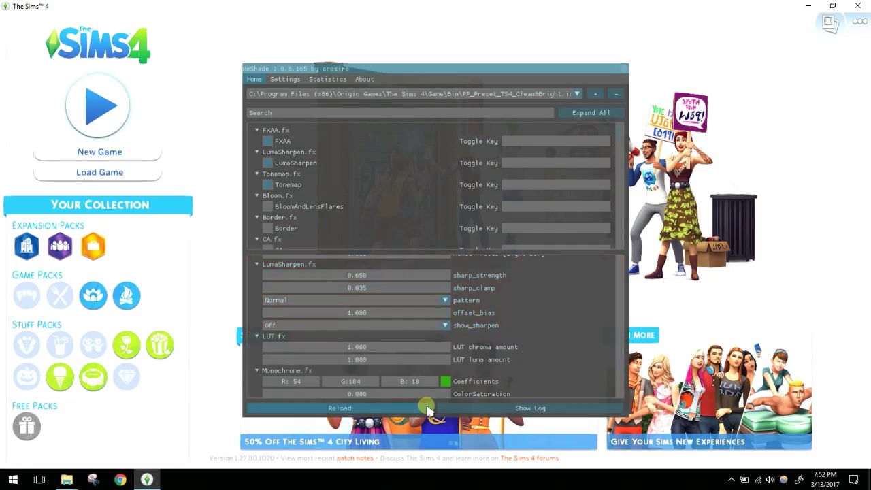
click(623, 69)
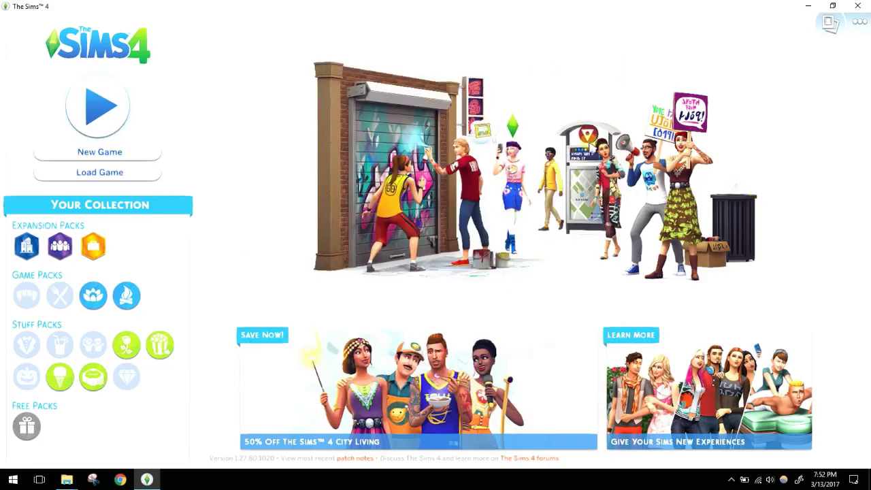
key(Home)
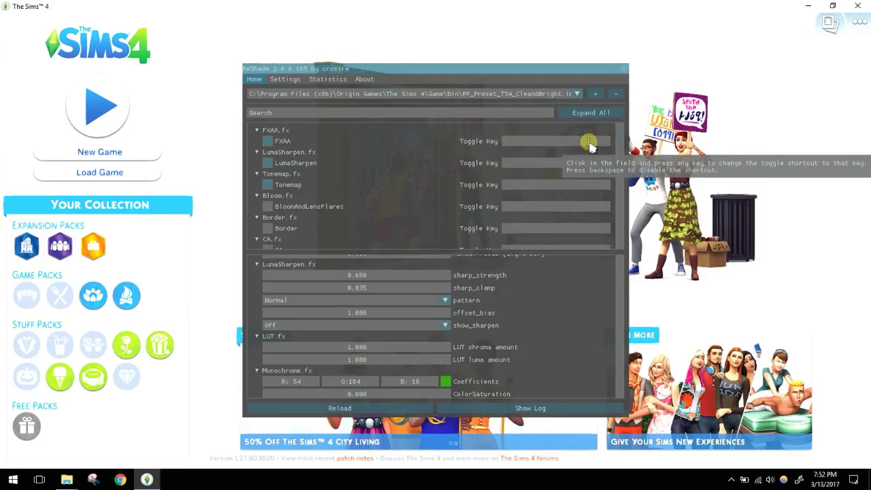
Add a new preset named newpreset, creating newpreset.ini
click(595, 95)
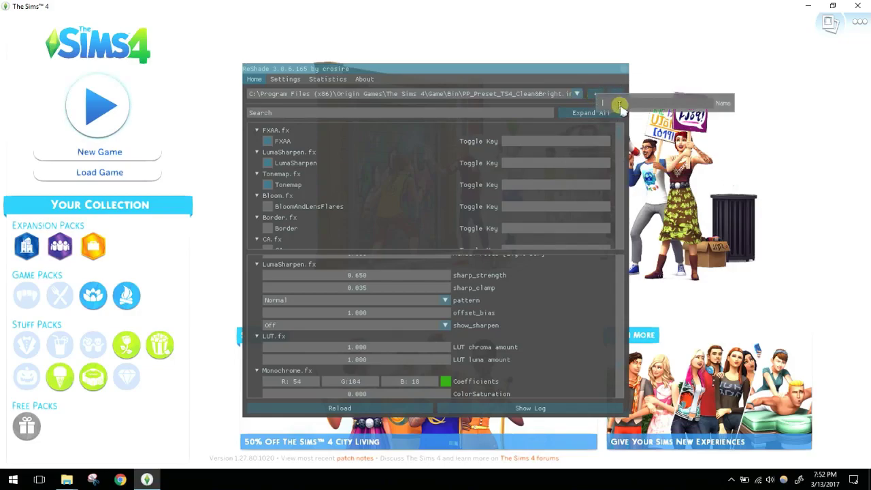
text(newpreset)
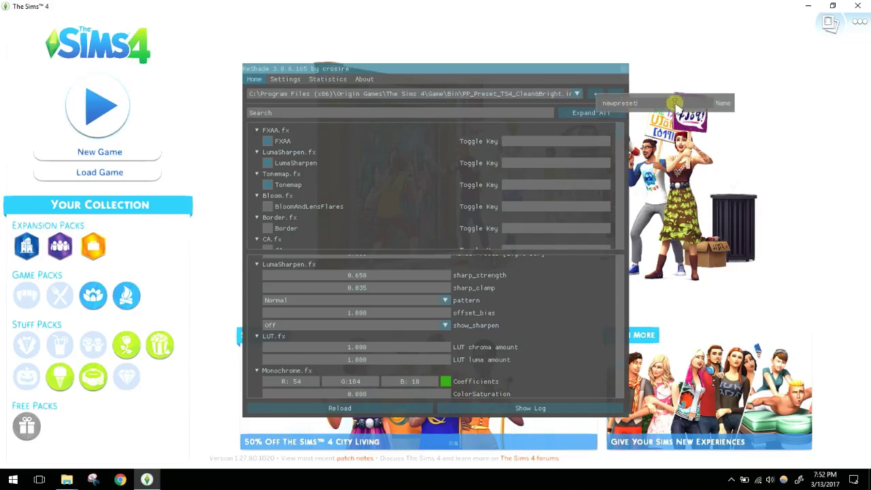
key(Return)
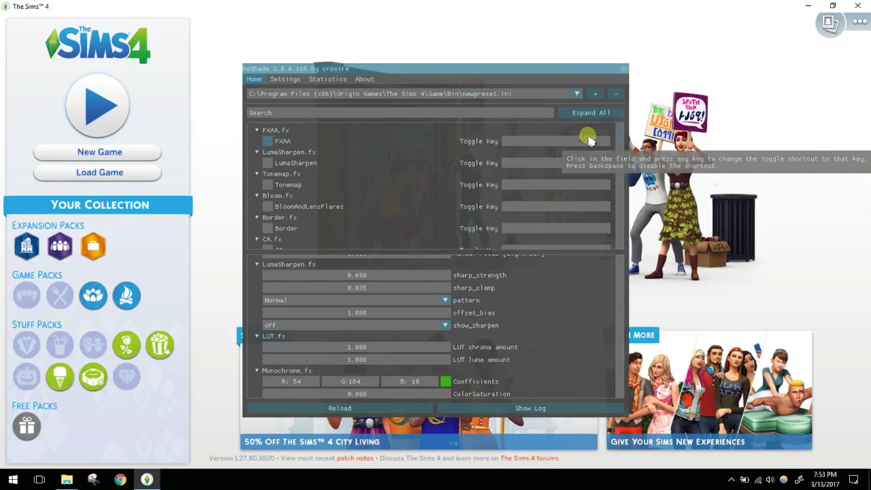
Scroll the technique list down until Colourfulness.fx is visible
scroll(617, 140, down, 2)
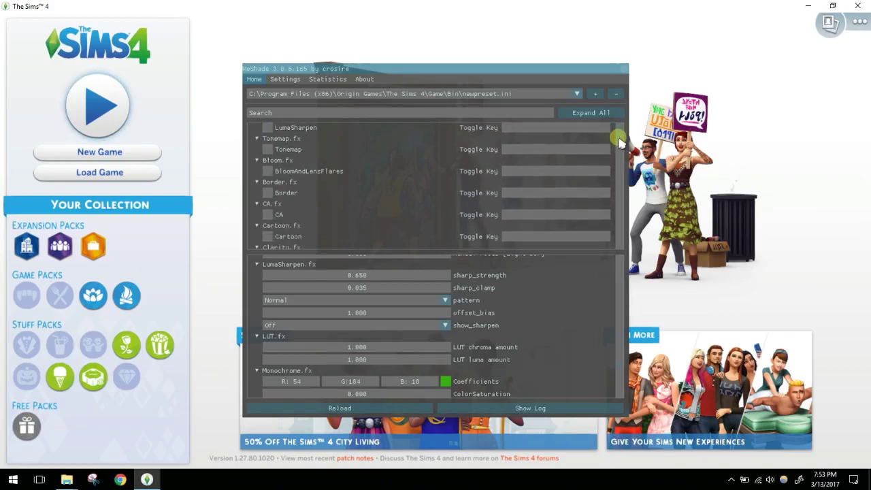
scroll(619, 143, down, 2)
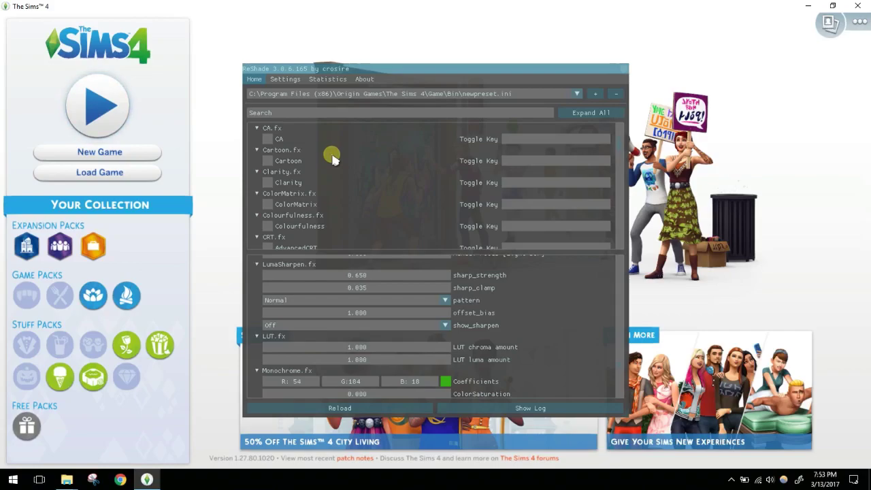
Enable Colourfulness and drag its colourfulness slider up to 2.800
click(268, 226)
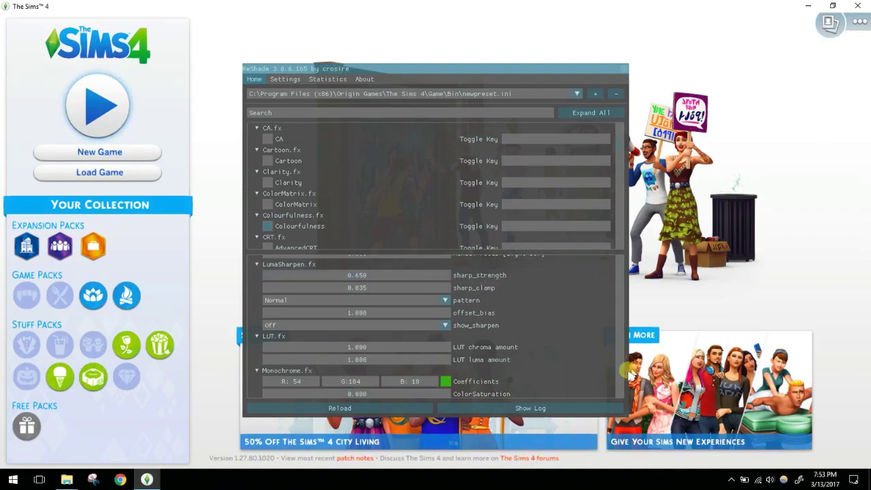
scroll(620, 354, down, 12)
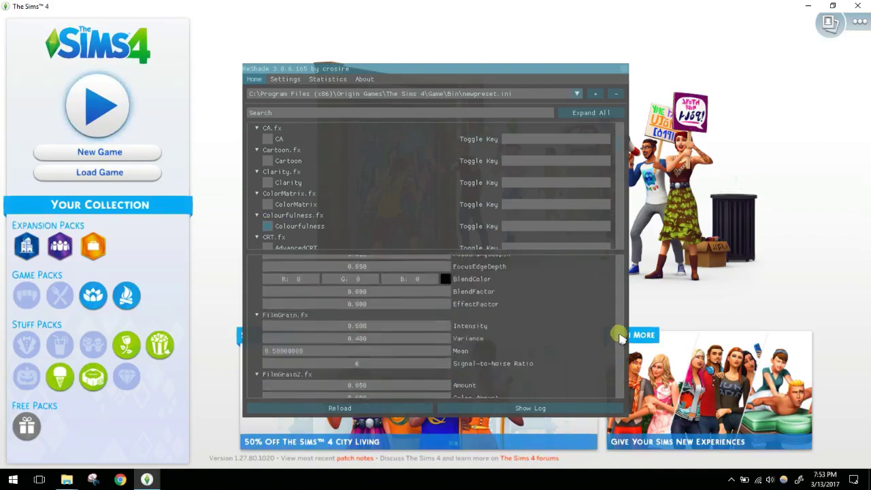
scroll(620, 332, up, 10)
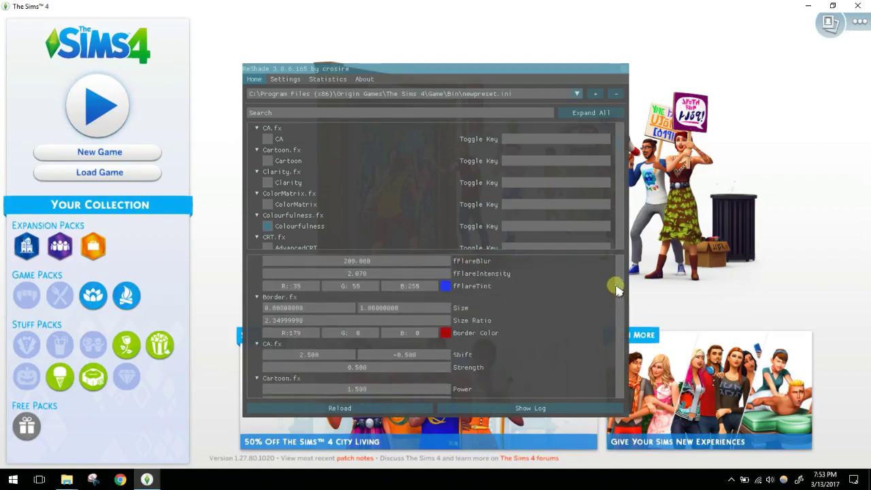
scroll(617, 294, down, 5)
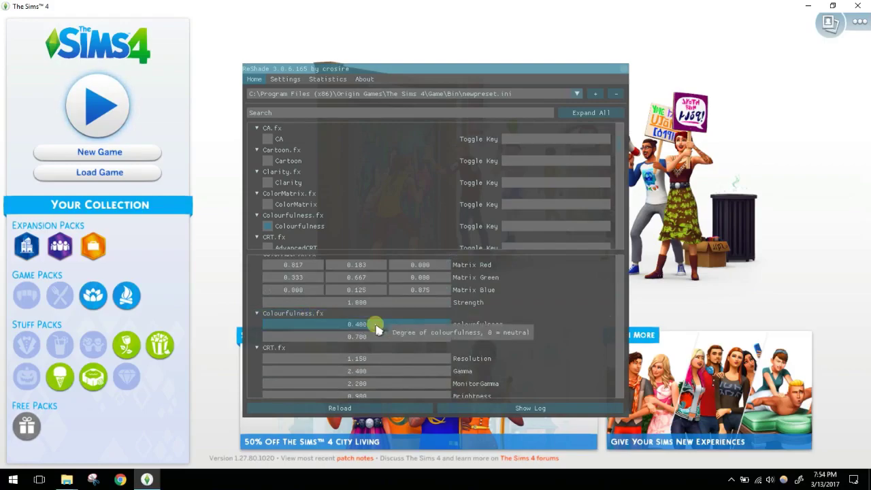
drag(352, 329, 460, 330)
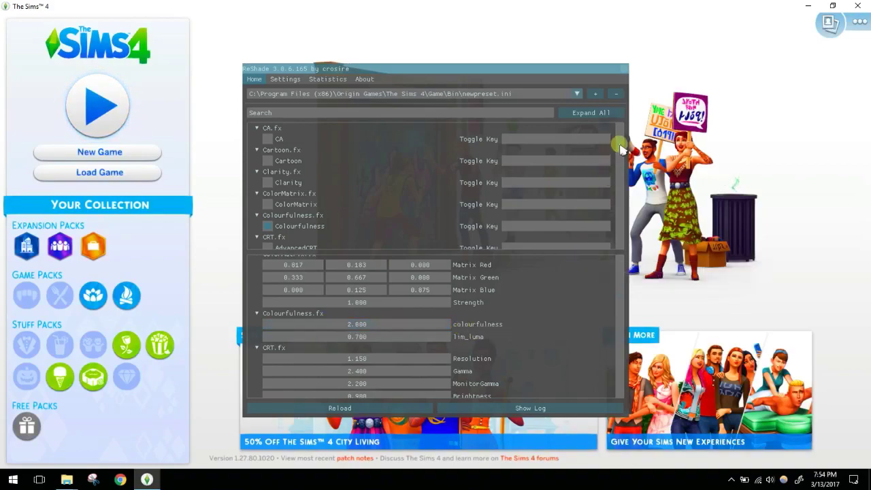
scroll(621, 148, down, 2)
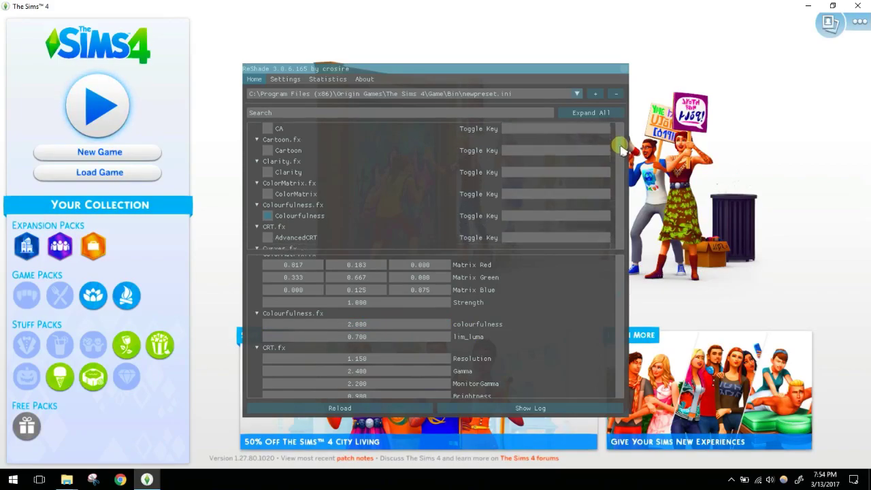